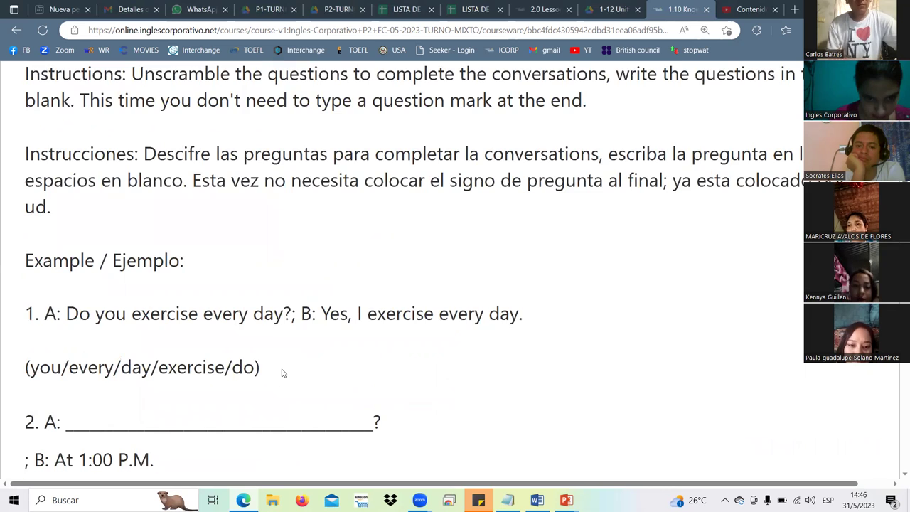
# Step: Open unit 1.11 Lesson Objective of the course and read its English and Spanish objective text
pyautogui.scroll(5, 282, 373)
pyautogui.scroll(2, 672, 386)
pyautogui.click(665, 382)
pyautogui.scroll(-4, 164, 320)
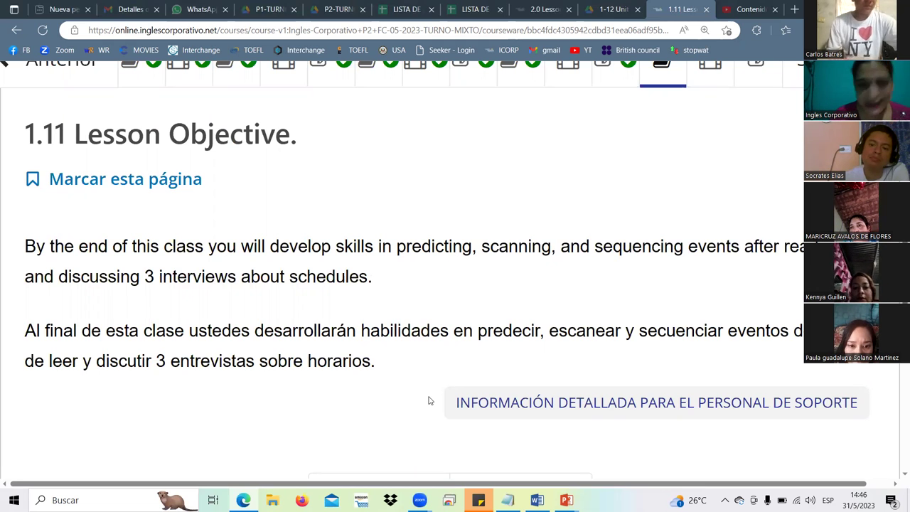
pyautogui.scroll(1, 428, 401)
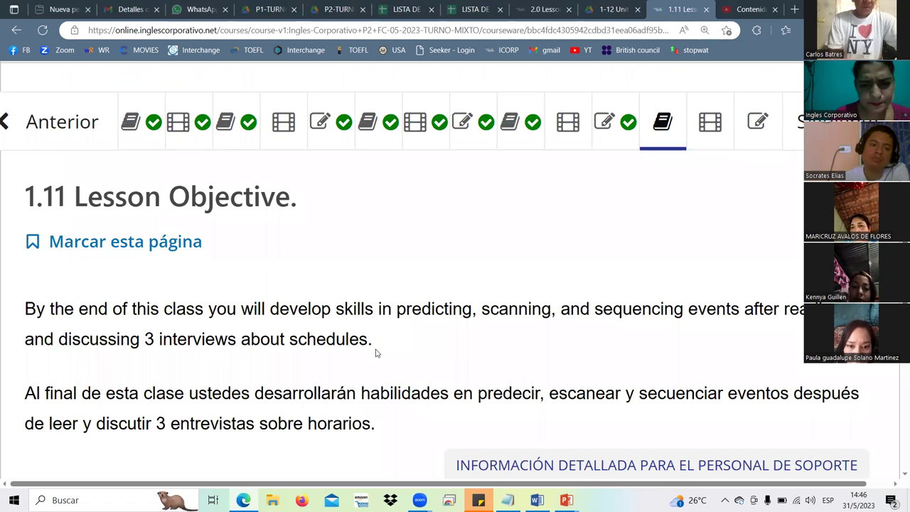
pyautogui.scroll(2, 376, 353)
pyautogui.scroll(-1, 377, 353)
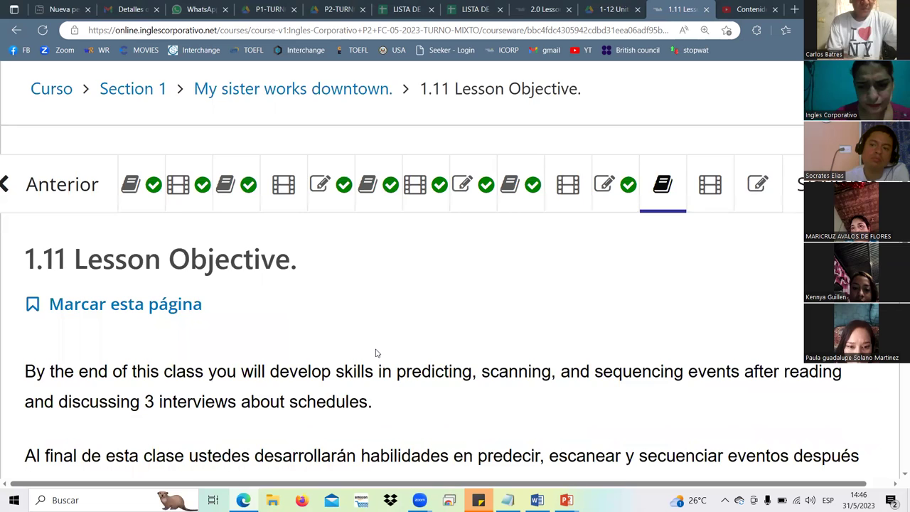
pyautogui.scroll(-1, 377, 353)
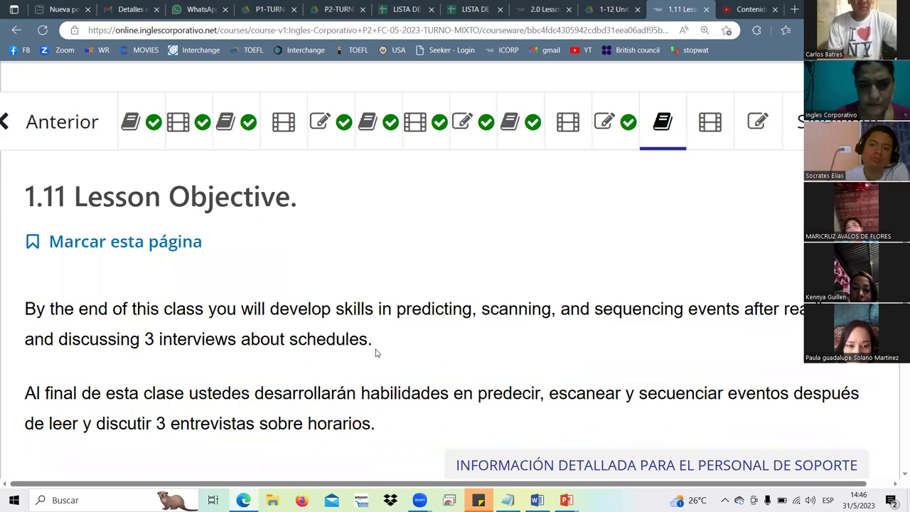
pyautogui.scroll(3, 639, 326)
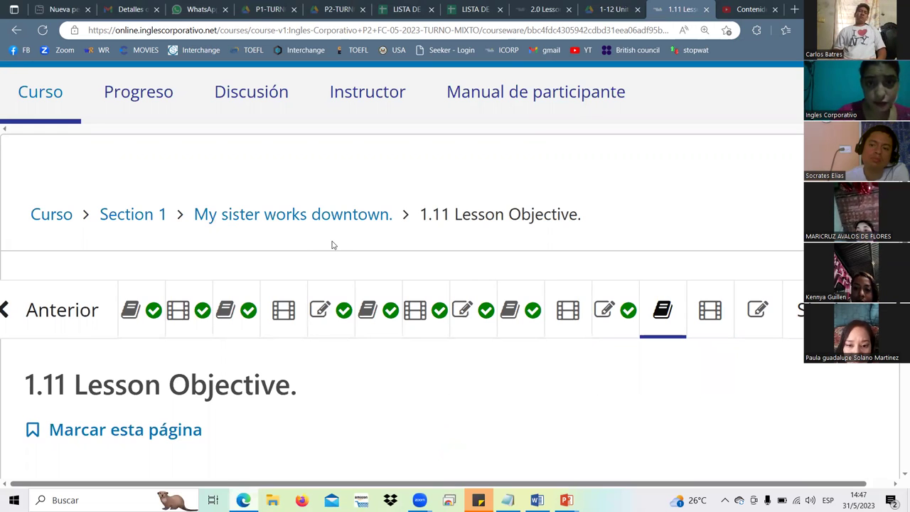
# Step: Switch to the Hanesbrand attendance and grades spreadsheet showing the P2-12-TURNO-B-C-05-23 sheet
pyautogui.click(409, 13)
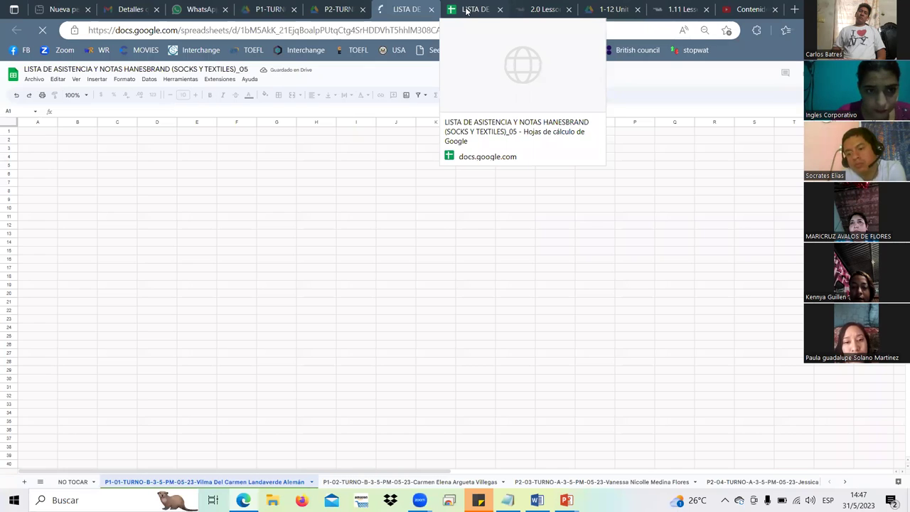
pyautogui.click(467, 11)
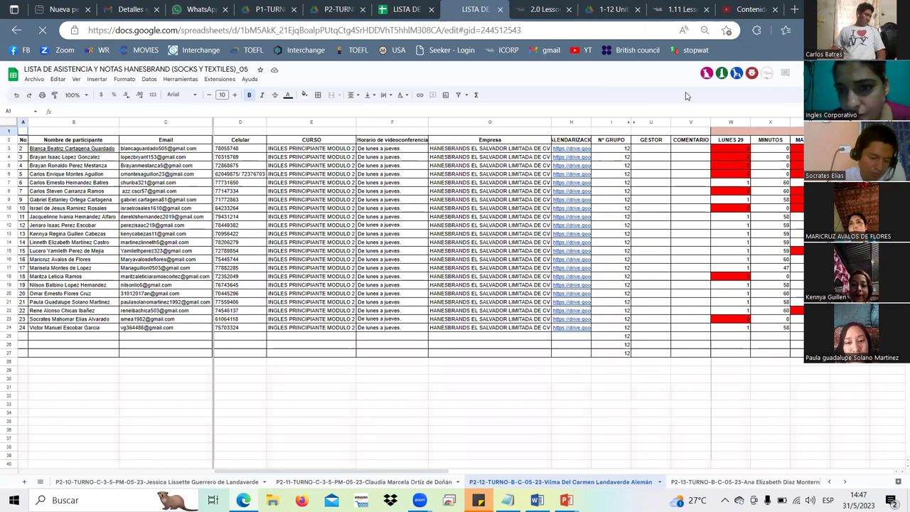
pyautogui.moveTo(603, 123); pyautogui.dragTo(707, 128)
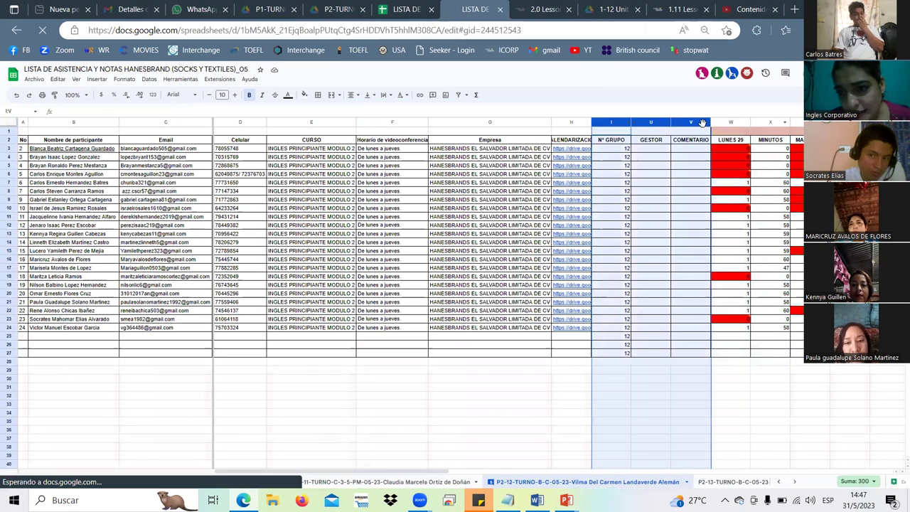
pyautogui.rightClick(704, 126)
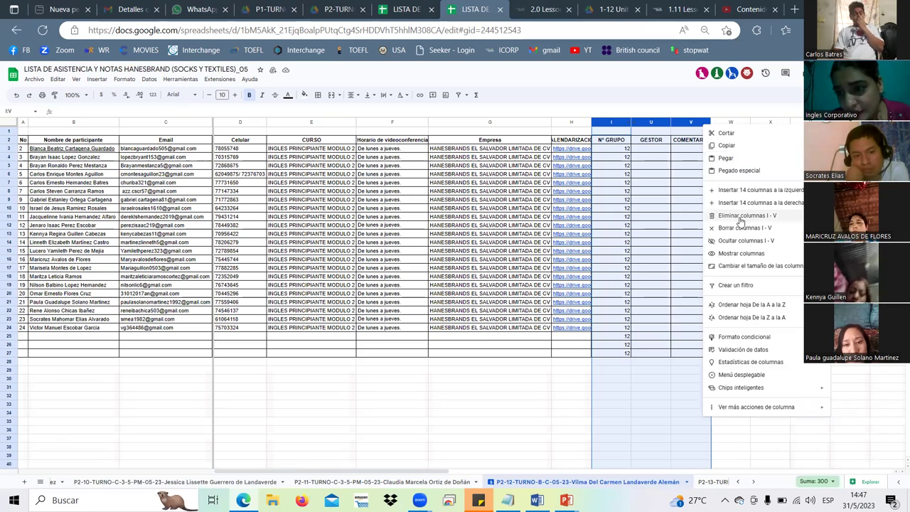
pyautogui.click(739, 240)
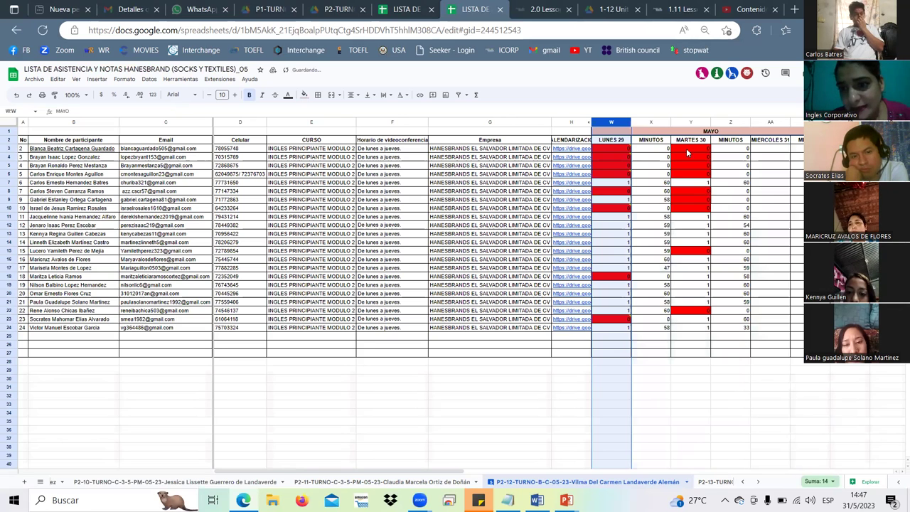
pyautogui.click(763, 152)
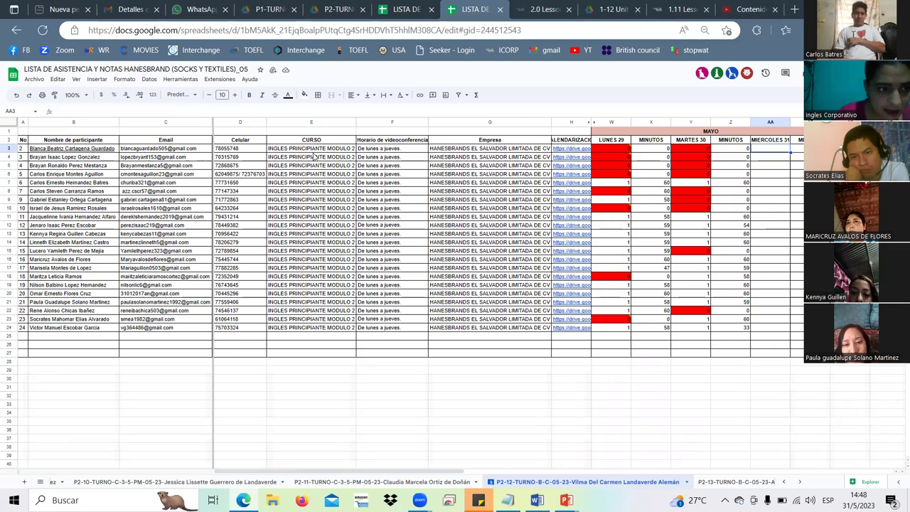
pyautogui.click(165, 148)
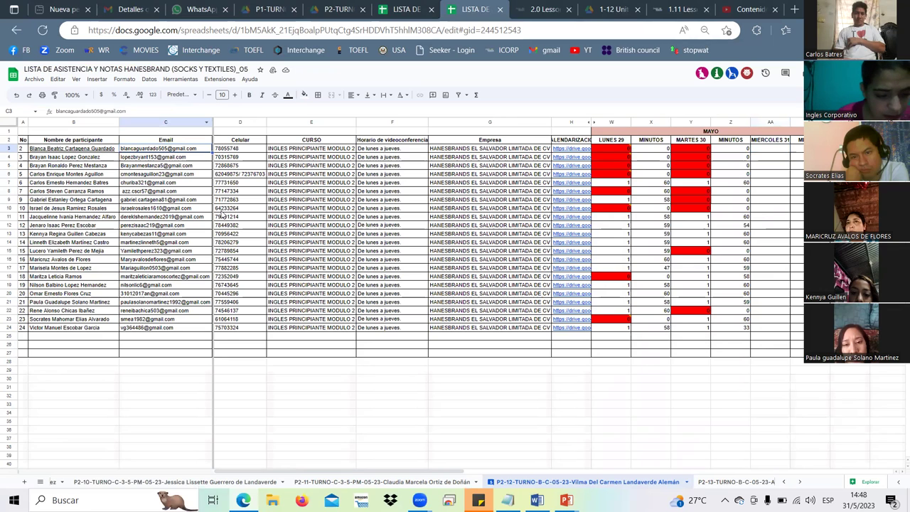
pyautogui.hotkey('ctrl', 'z')
pyautogui.click(190, 191)
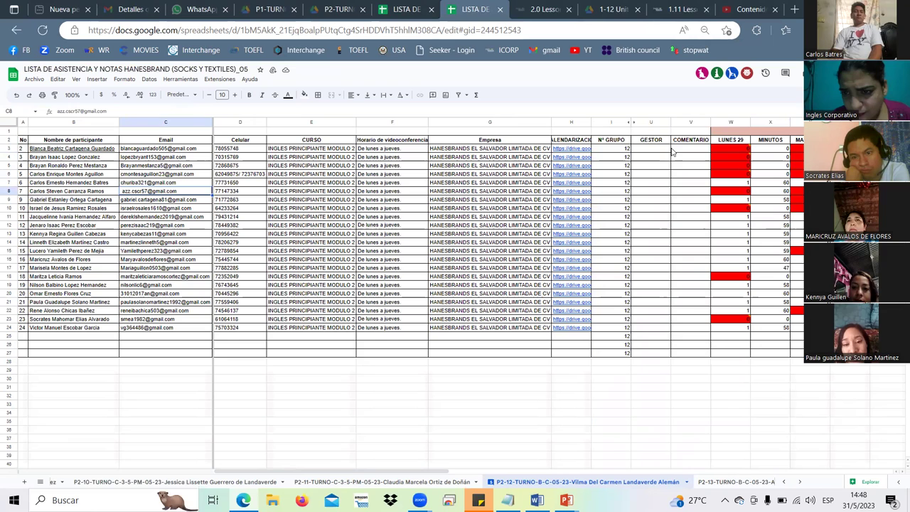
# Step: Hide the GESTOR and COMENTARIO columns, U to V, in the P2-12 attendance sheet
pyautogui.moveTo(657, 125); pyautogui.dragTo(686, 126)
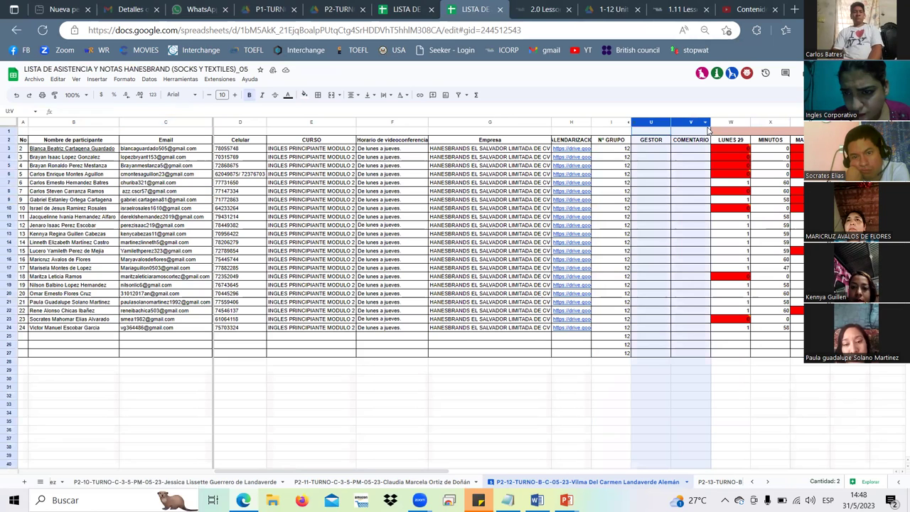
pyautogui.rightClick(686, 125)
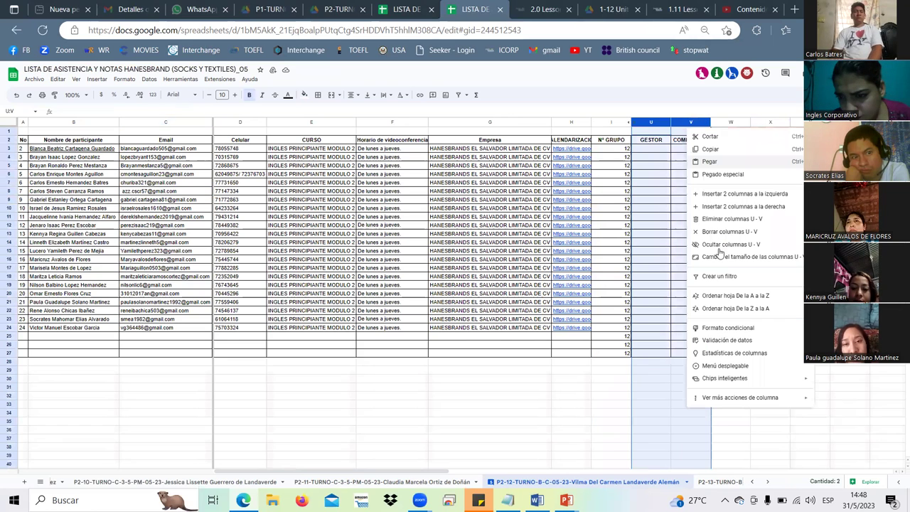
pyautogui.click(718, 245)
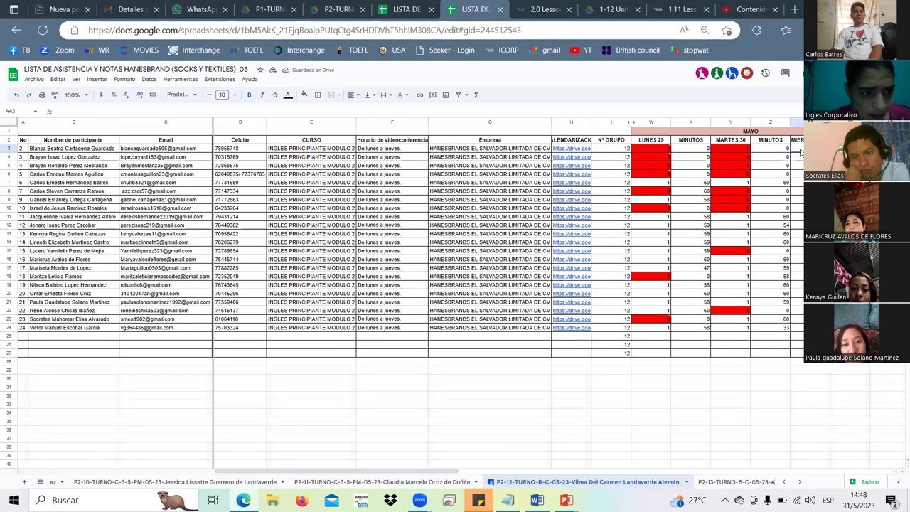
# Step: Enter 0 for the first three participants in the Wednesday 31 attendance column, cells AA3 to AA5
pyautogui.write('0')
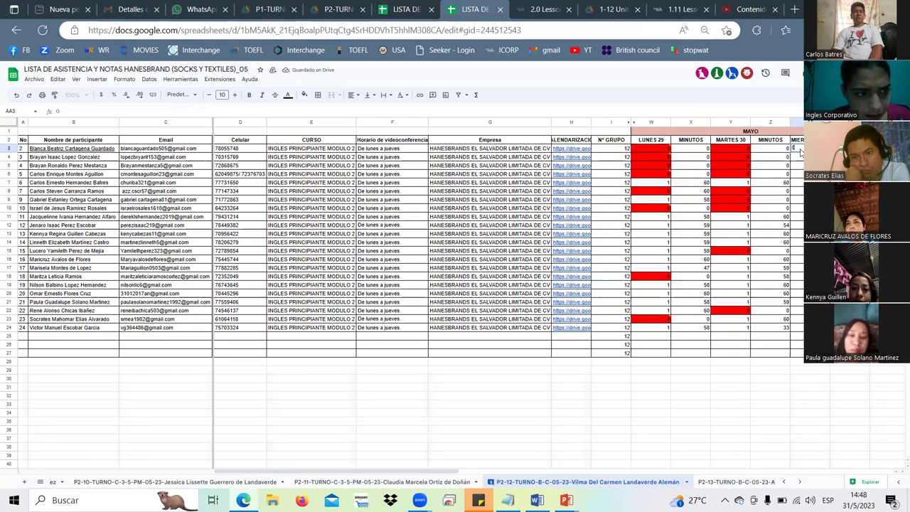
pyautogui.press('Return')
pyautogui.write('0')
pyautogui.press('Return')
pyautogui.write('0')
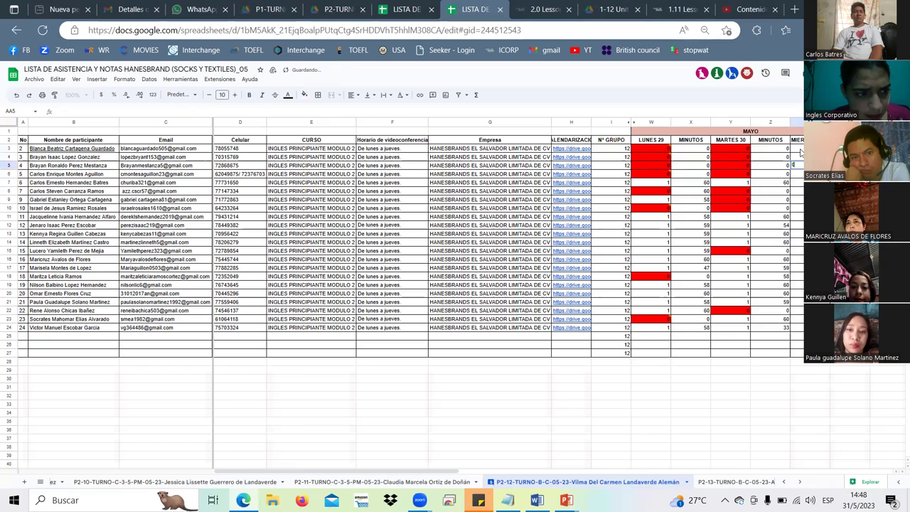
pyautogui.press('Return')
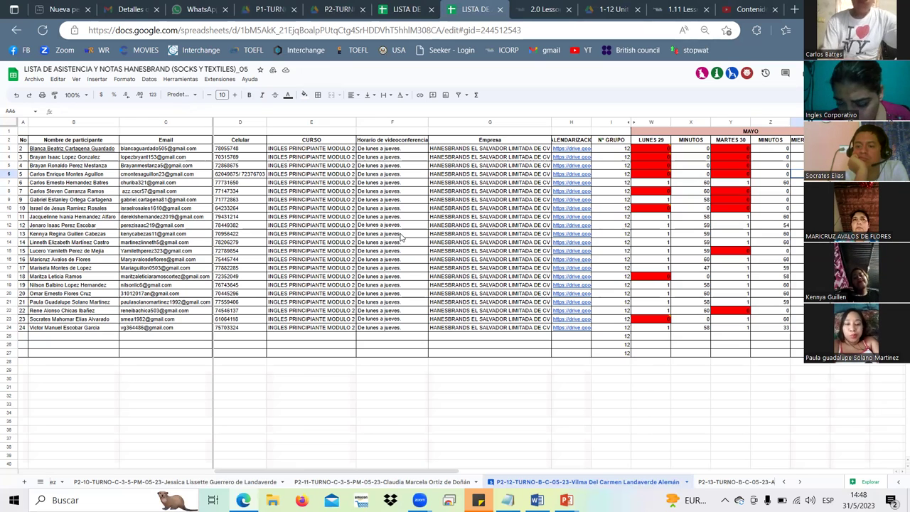
# Step: Record Wednesday 31 attendance as 1 in AA7, 0 in AA8 and 1 in AA9
pyautogui.press('Return')
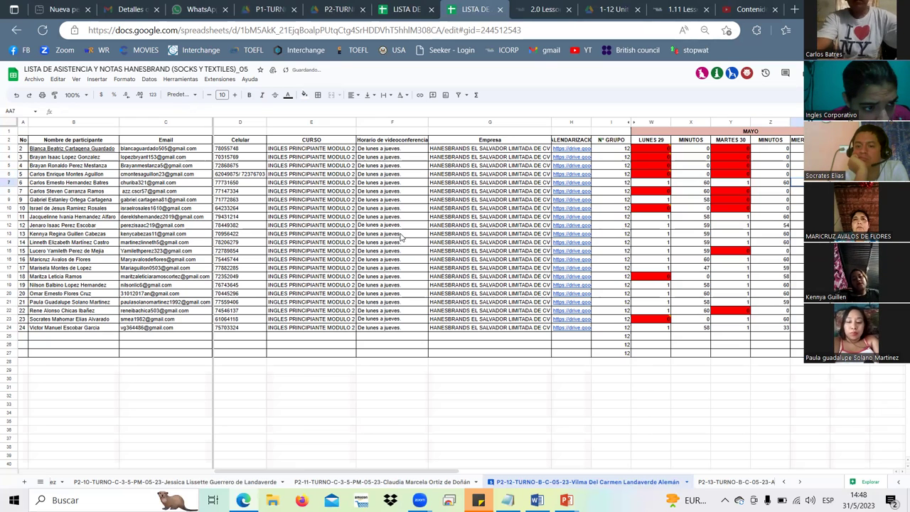
pyautogui.write('1')
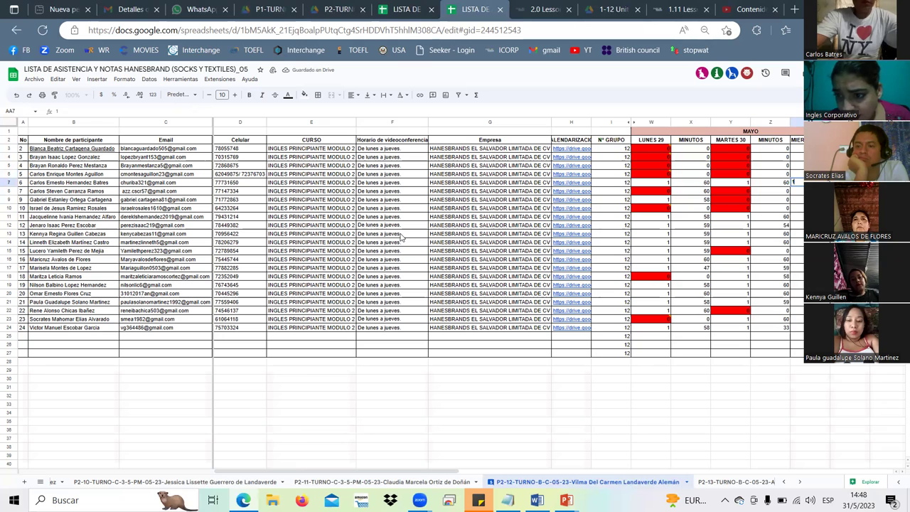
pyautogui.press('Return')
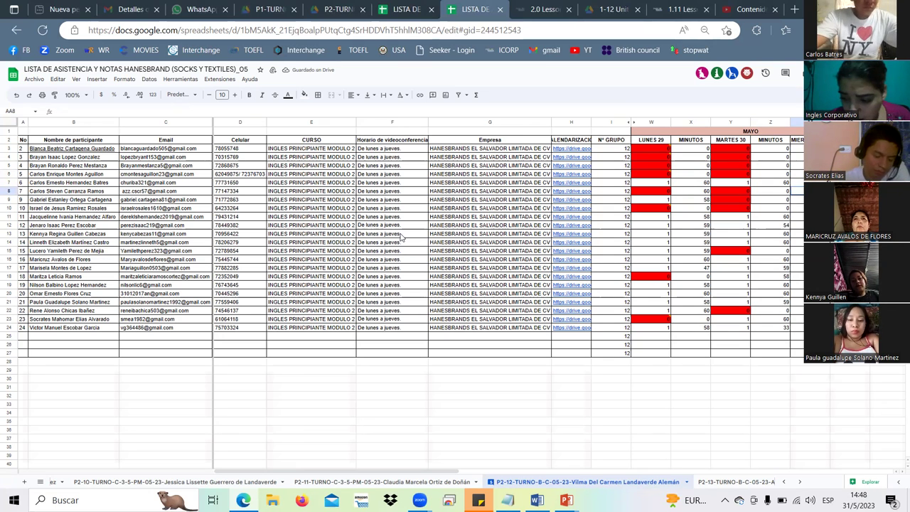
pyautogui.write('0')
pyautogui.press('Return')
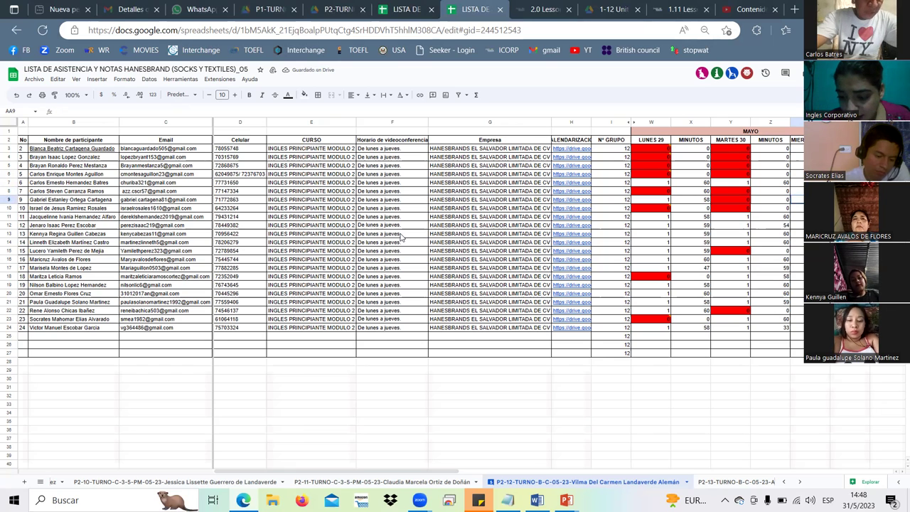
pyautogui.write('1')
pyautogui.press('Return')
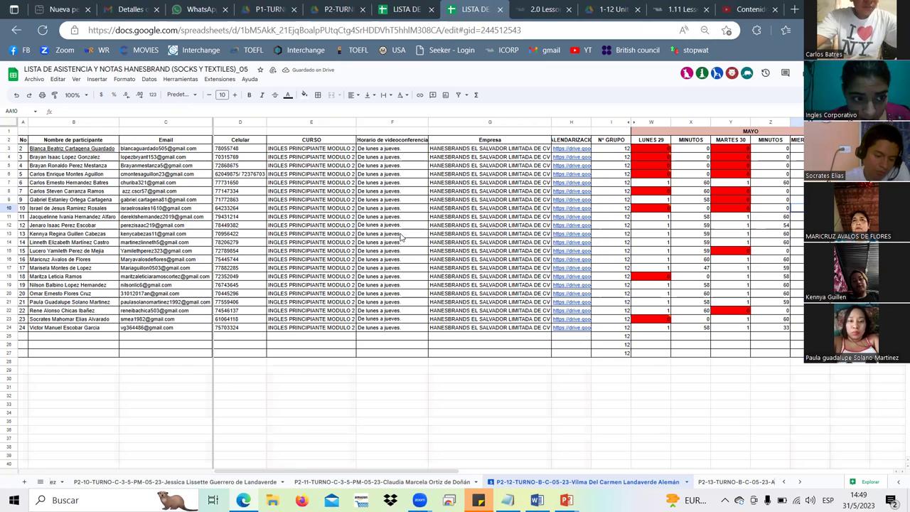
# Step: Mark the participants in rows 10 to 12 as present for Wednesday 31 with 1 in AA10 to AA12
pyautogui.write('1')
pyautogui.press('Return')
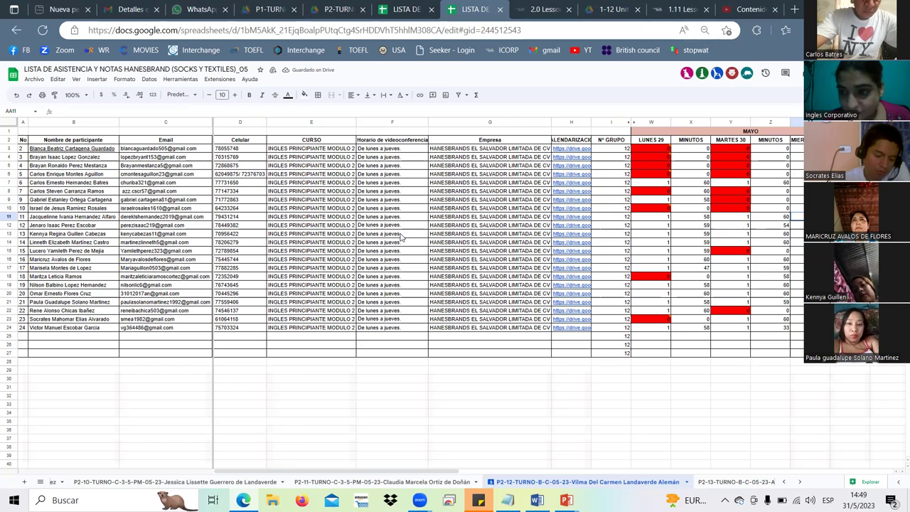
pyautogui.write('1')
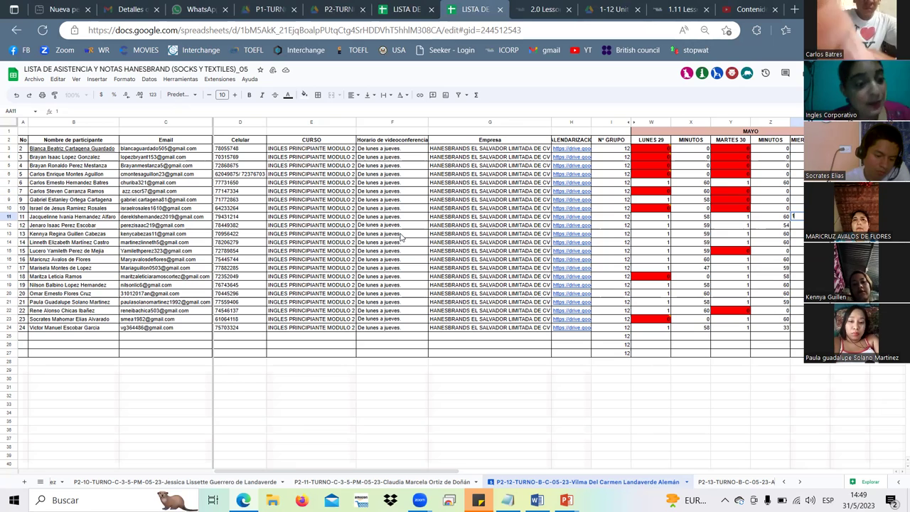
pyautogui.press('Return')
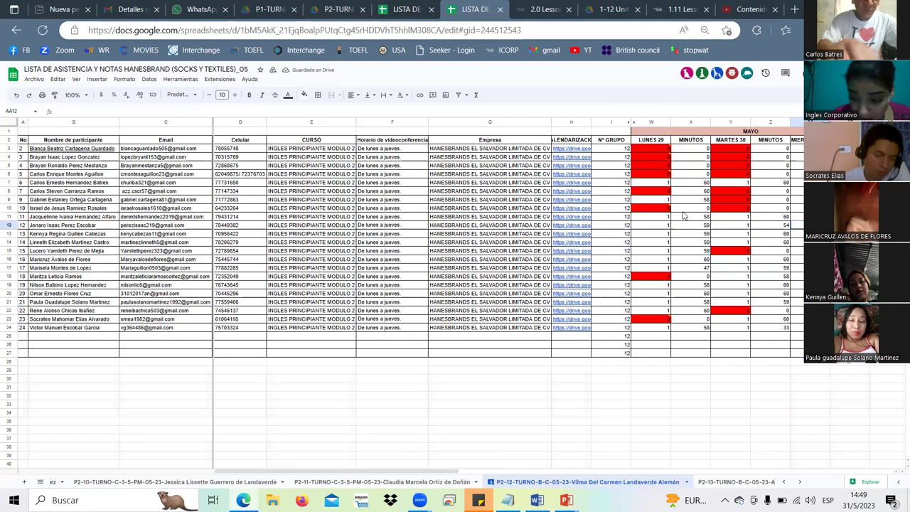
pyautogui.write('1')
pyautogui.press('Return')
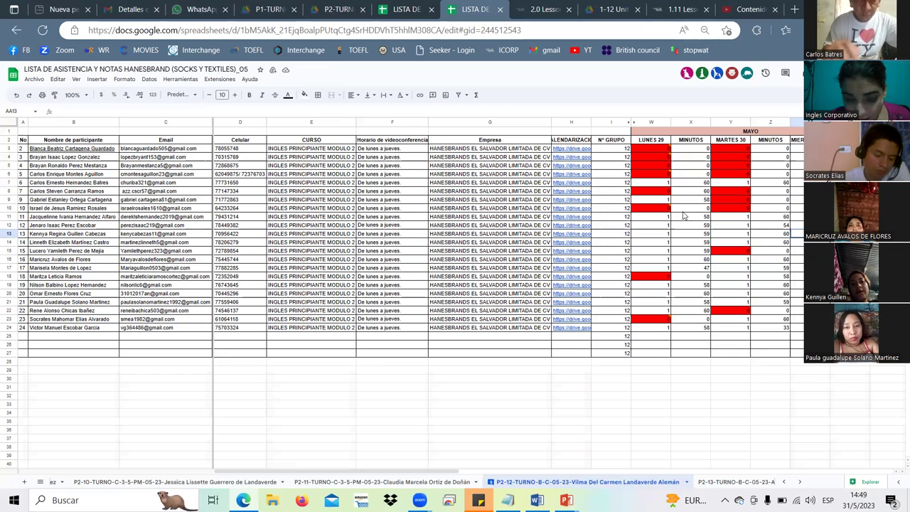
# Step: Record Wednesday 31 attendance as 1 in AA14 and 0 in AA15, and recheck the AA15 entry
pyautogui.press('Return')
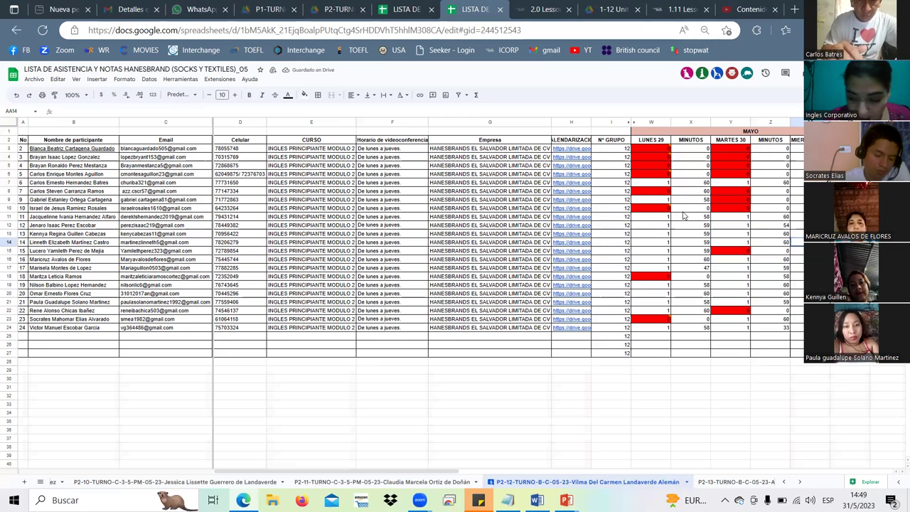
pyautogui.write('1')
pyautogui.press('Return')
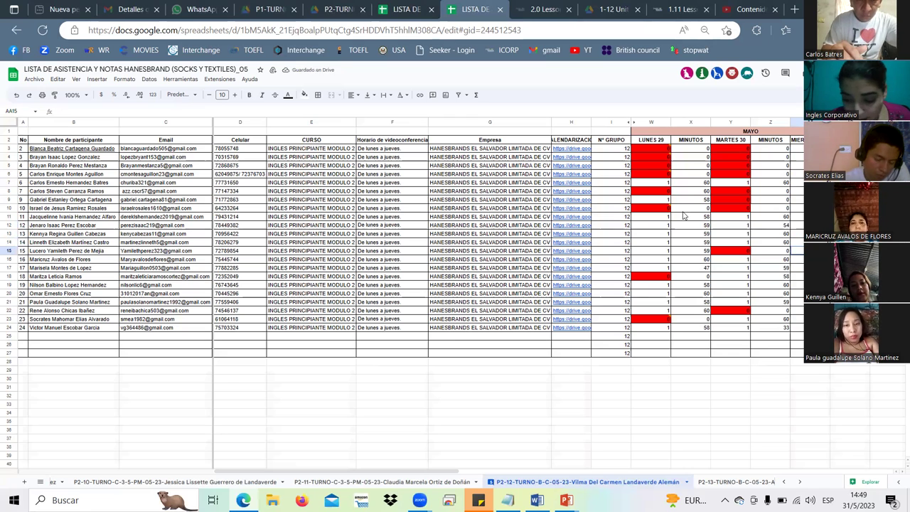
pyautogui.write('1')
pyautogui.press('Return')
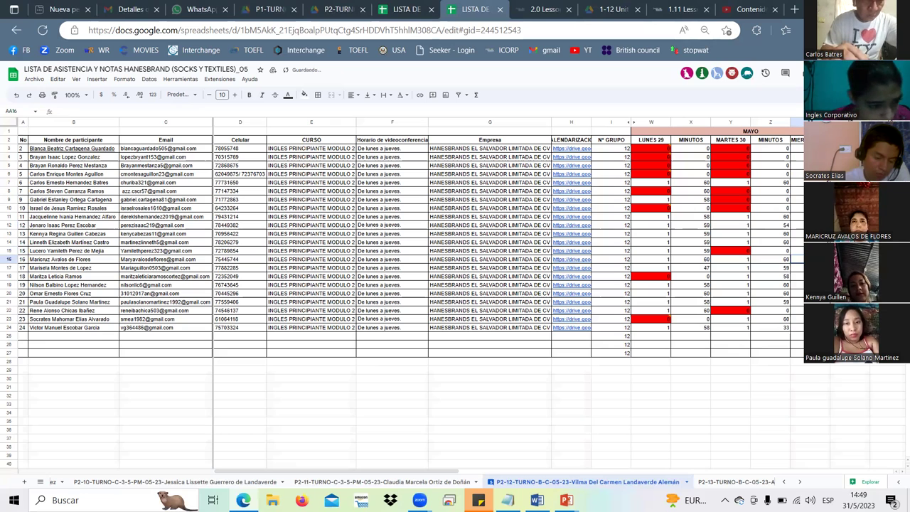
pyautogui.press('Up')
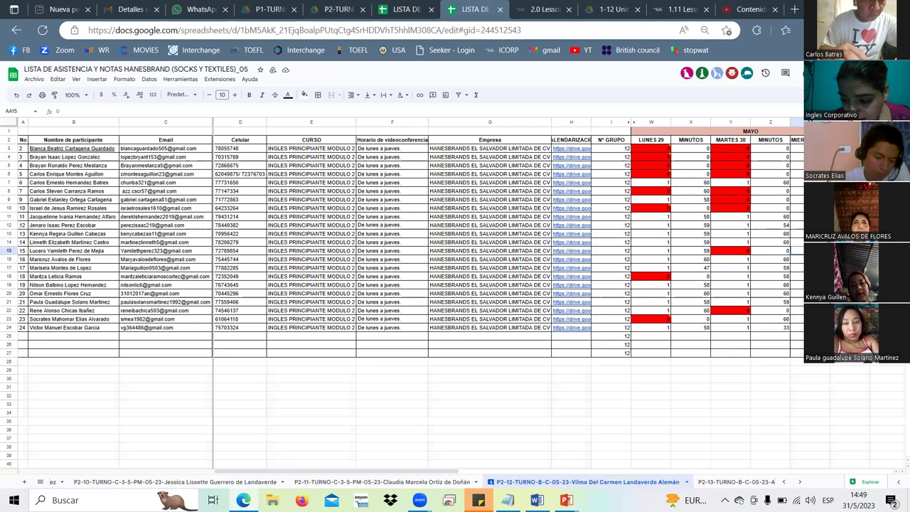
# Step: Mark the participant in row 17 as present for Wednesday 31 with 1 in AA17
pyautogui.press('Down')
pyautogui.press('Return')
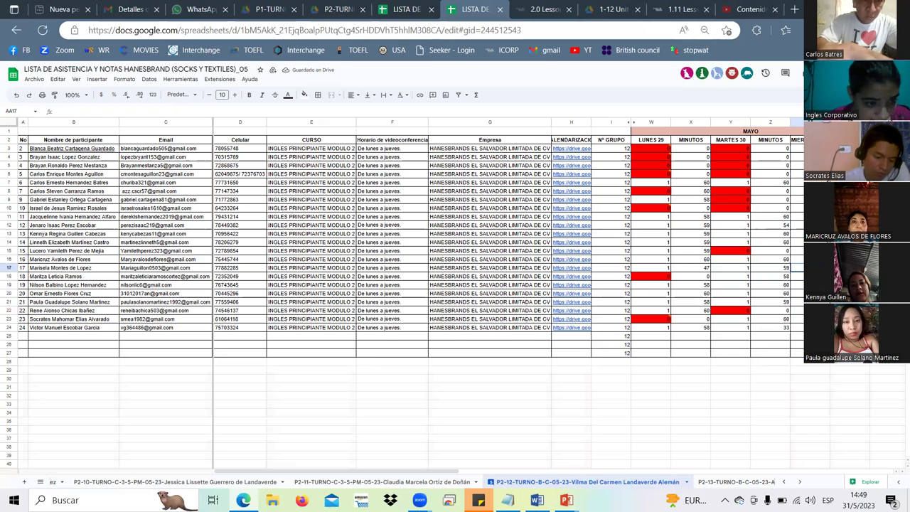
pyautogui.write('1')
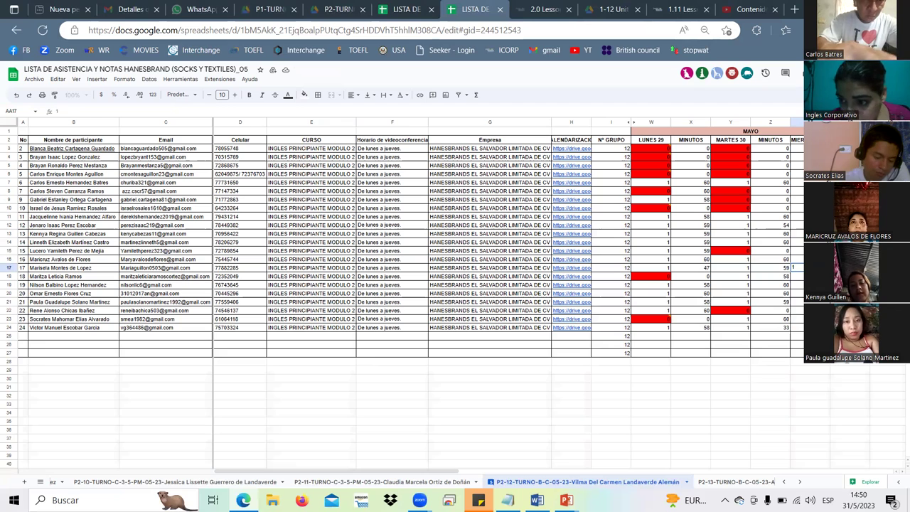
pyautogui.press('Return')
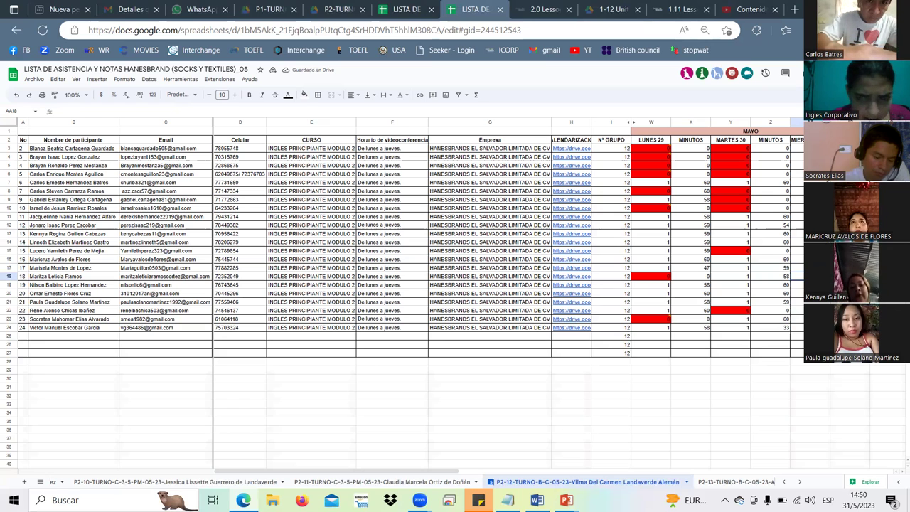
# Step: Mark the participants in rows 18 and 20 as present for Wednesday 31 with 1 in AA18 and AA20
pyautogui.write('1')
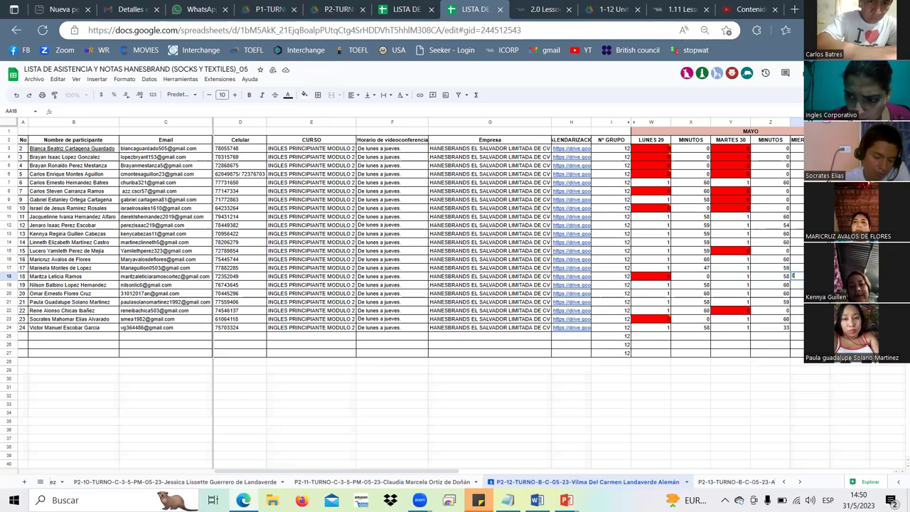
pyautogui.press('Return')
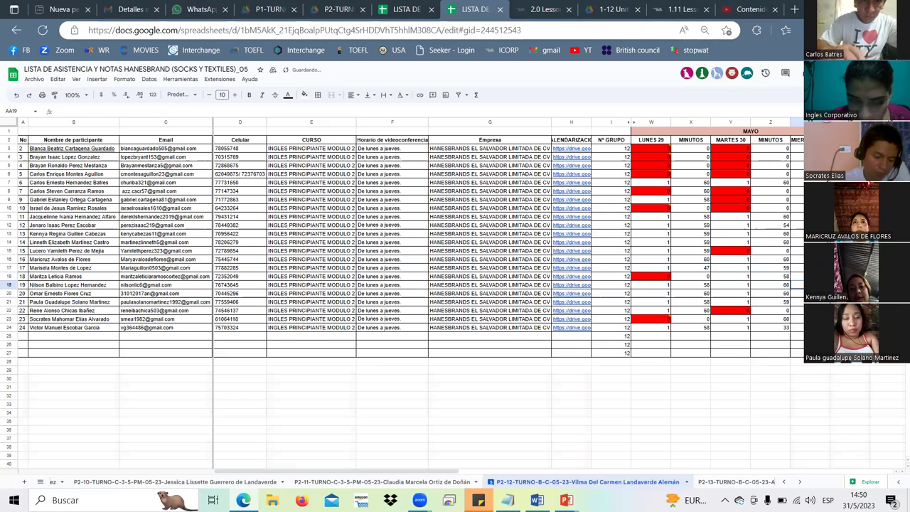
pyautogui.press('Return')
pyautogui.write('1')
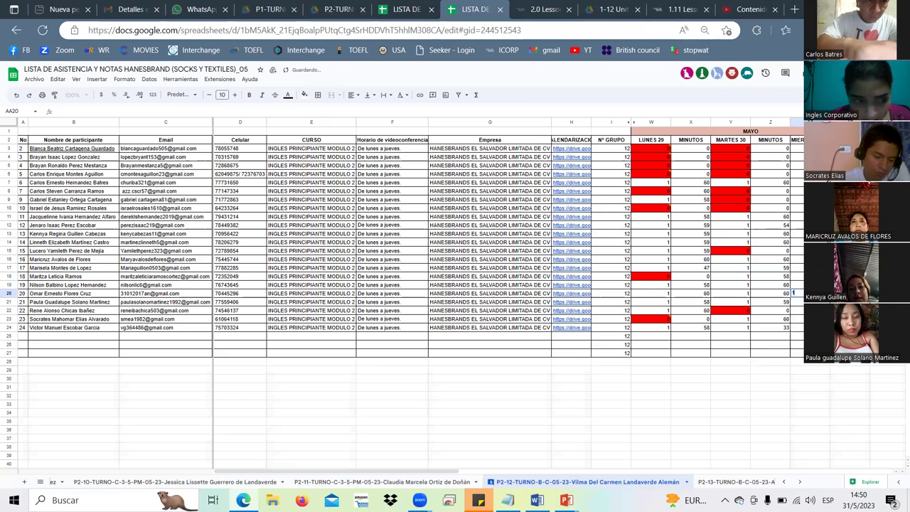
pyautogui.press('Return')
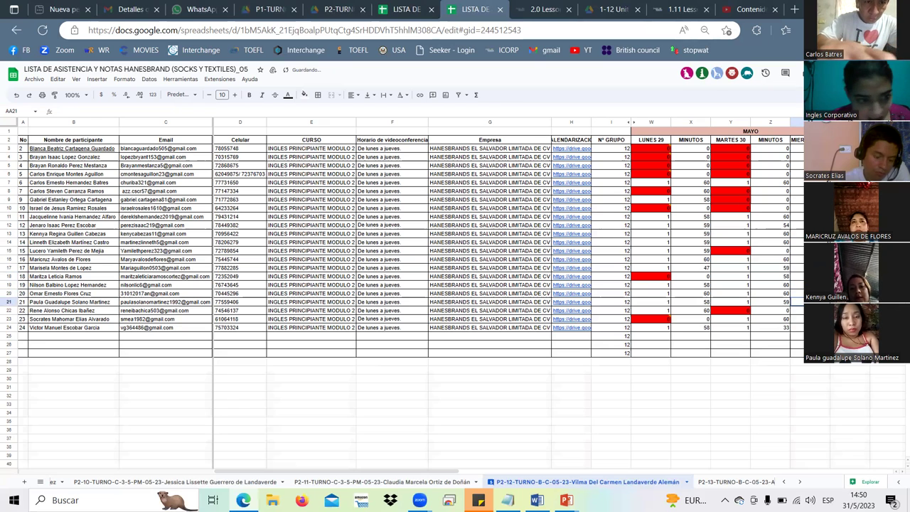
# Step: Record Wednesday 31 attendance as 1 in AA22, 1 in AA23 and 0 in AA24
pyautogui.press('Return')
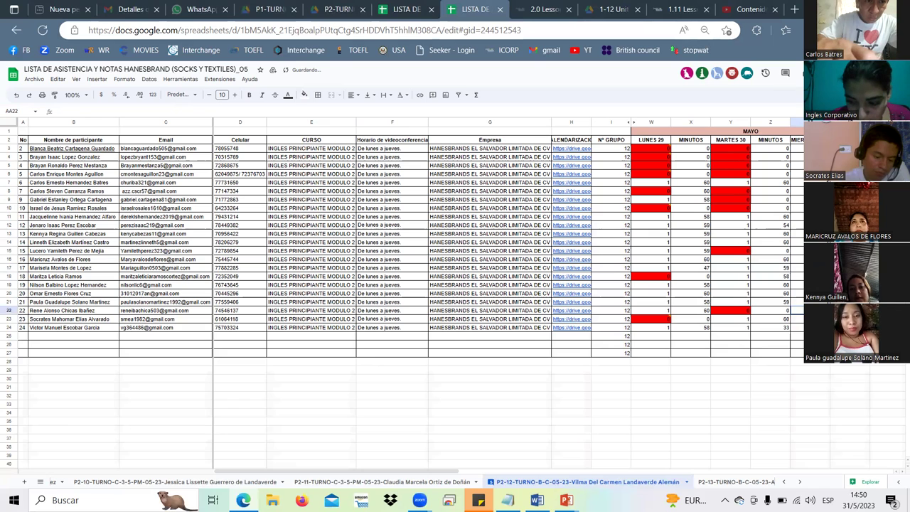
pyautogui.write('1')
pyautogui.press('Return')
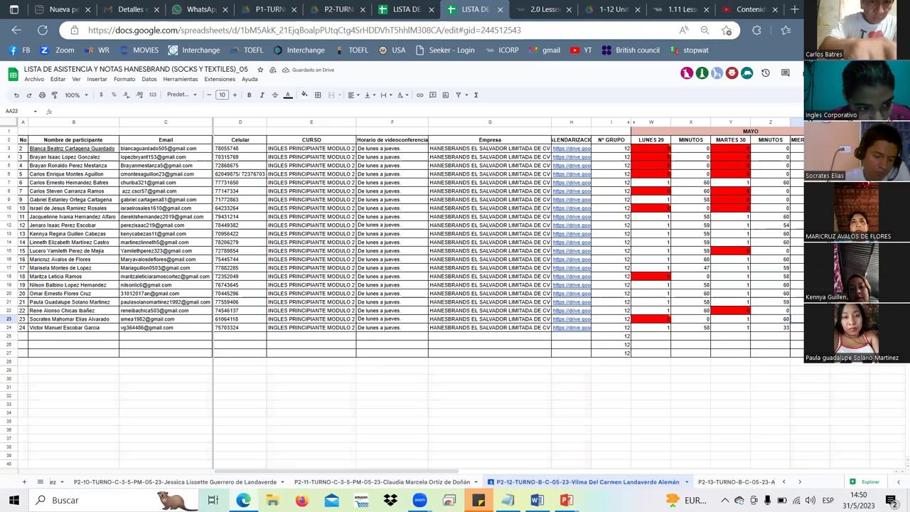
pyautogui.write('1')
pyautogui.press('Return')
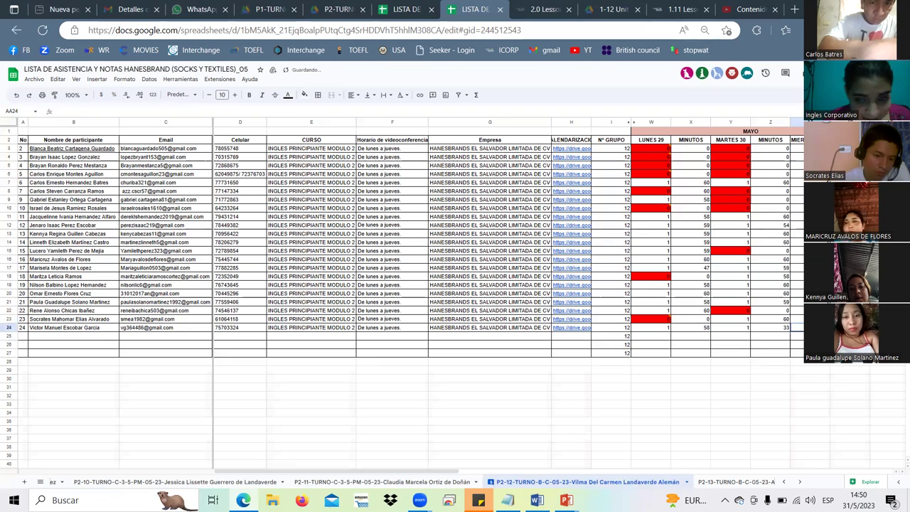
pyautogui.write('0')
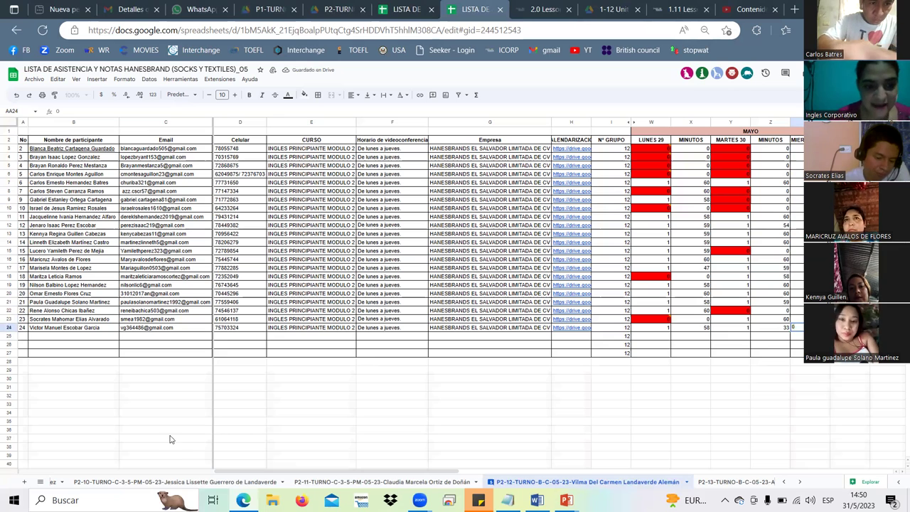
pyautogui.moveTo(170, 438); pyautogui.dragTo(170, 430)
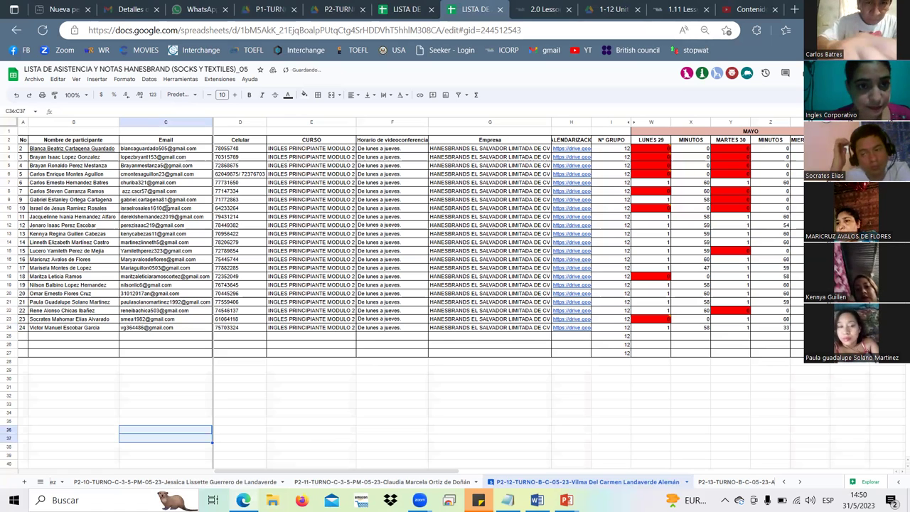
# Step: Switch to the Inglés Corporativo course page, open unit 1.12 Reading: What's your schedule like?, and play its video
pyautogui.hotkey('alt', 'Tab')
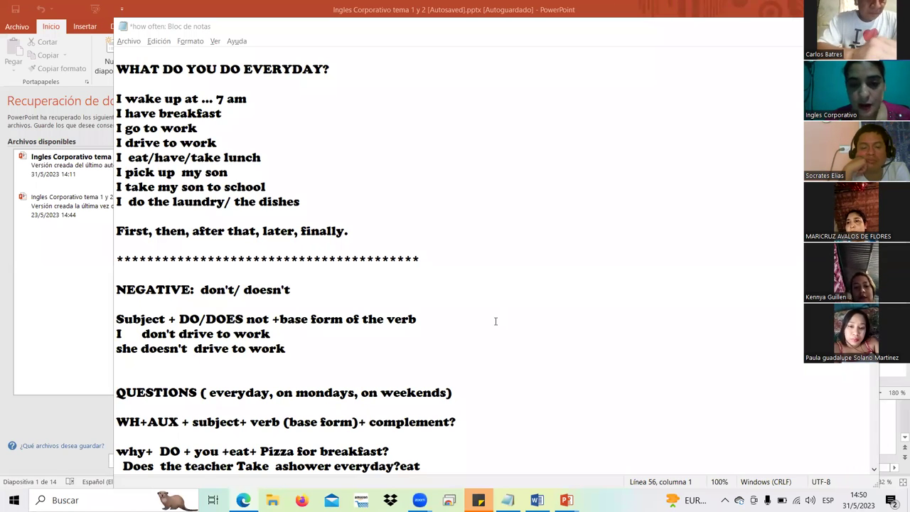
pyautogui.hotkey('alt', 'Tab')
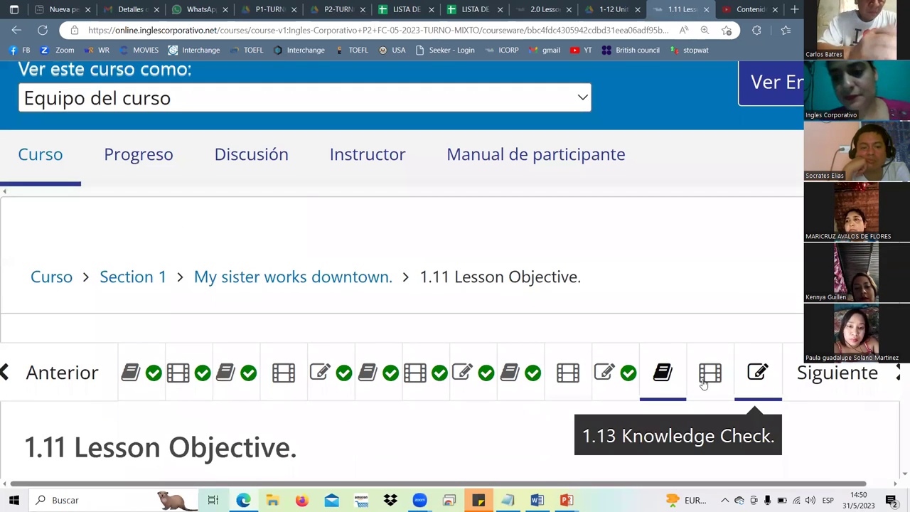
pyautogui.click(709, 375)
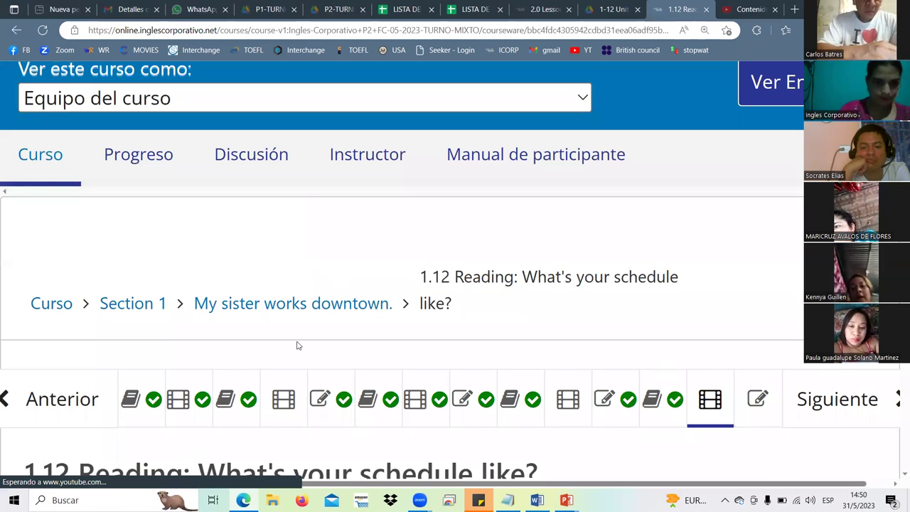
pyautogui.scroll(-5, 313, 350)
pyautogui.click(318, 343)
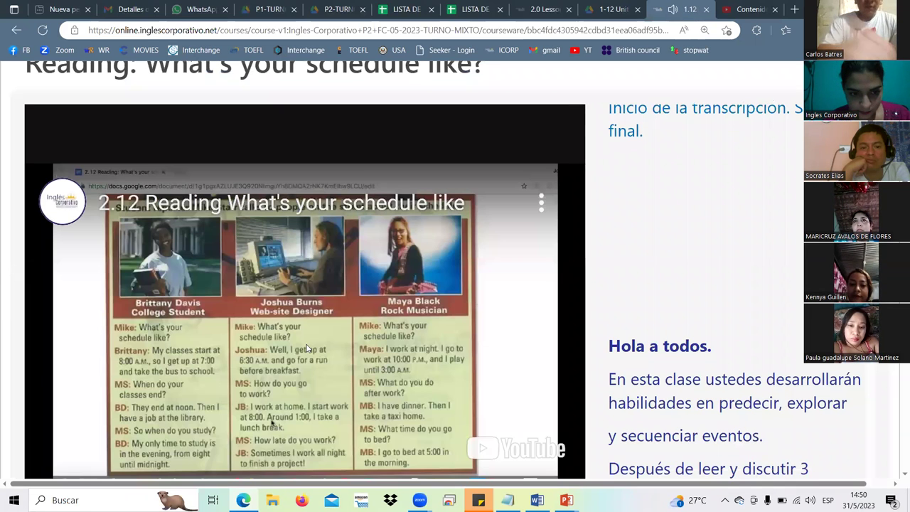
# Step: Rewind the 1.12 reading video to its beginning and pause it on the three schedule interviews
pyautogui.scroll(-1, 307, 347)
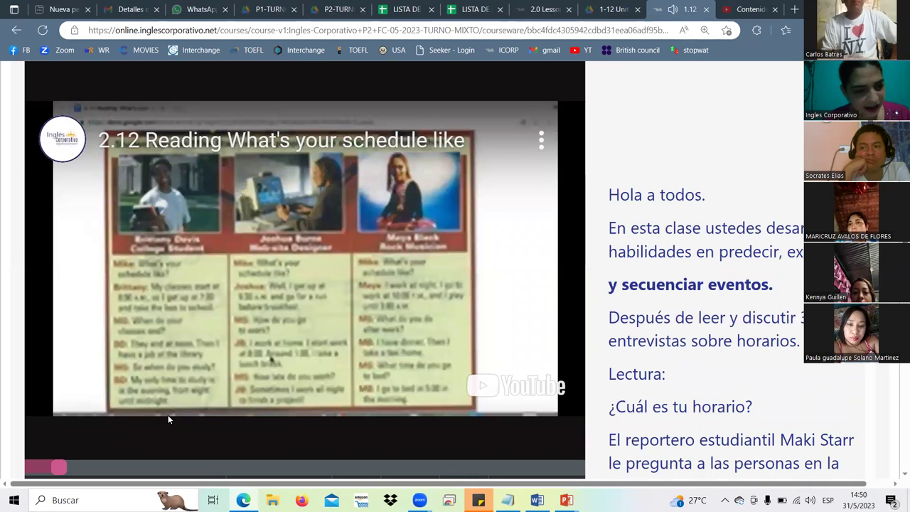
pyautogui.click(37, 465)
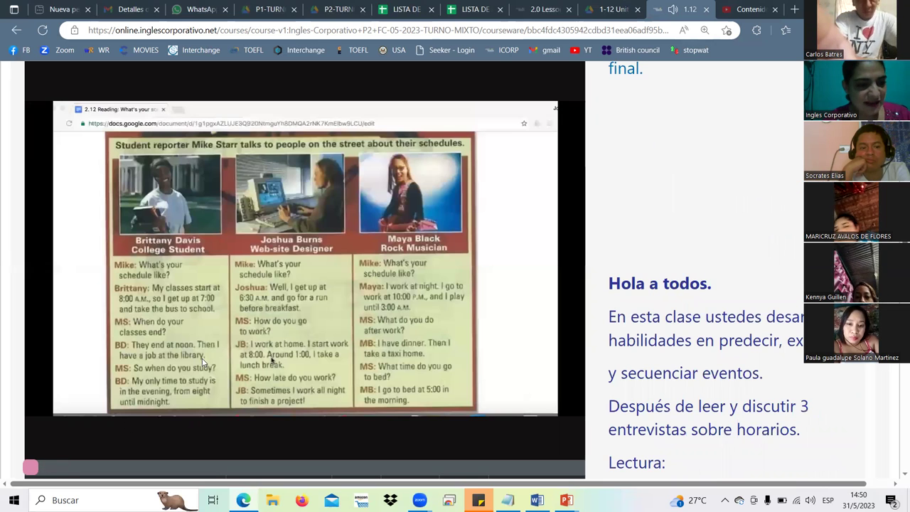
pyautogui.click(360, 322)
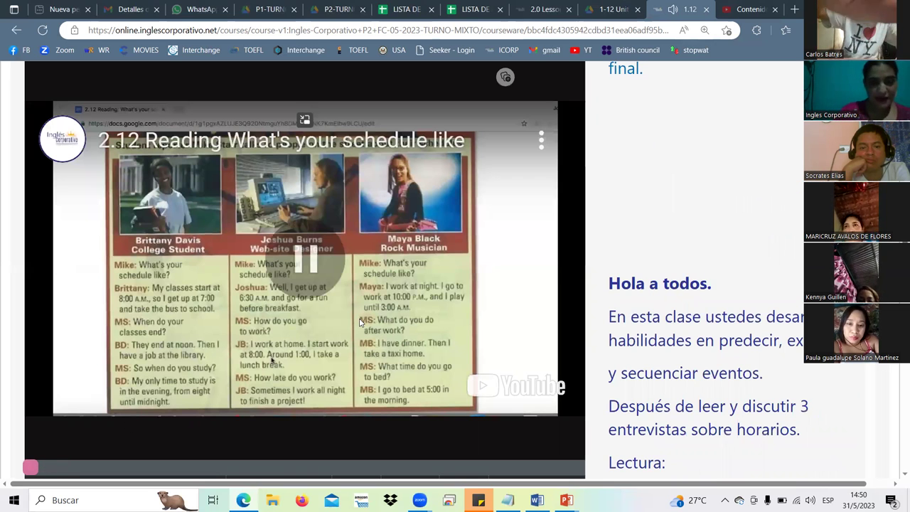
# Step: Duplicate the 1.12 reading page in a new browser tab, and show the original tab's paused video in full screen
pyautogui.rightClick(686, 10)
pyautogui.click(722, 76)
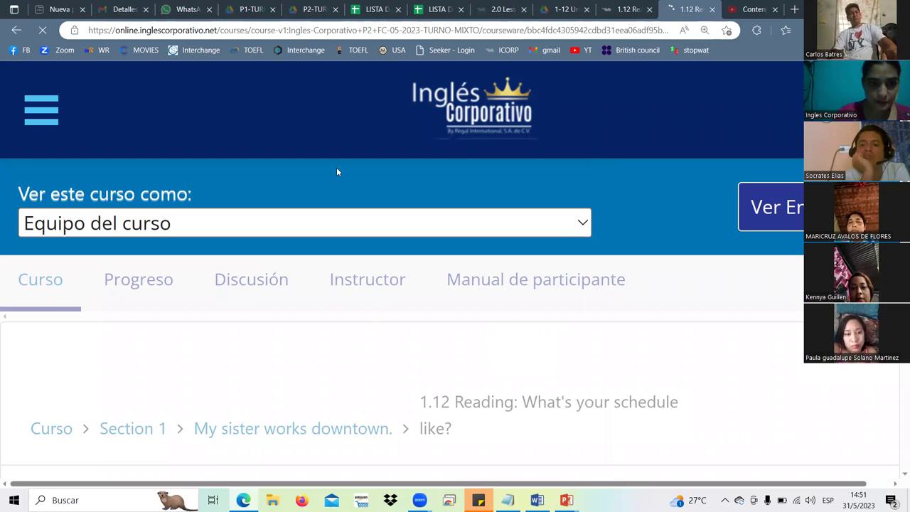
pyautogui.click(628, 9)
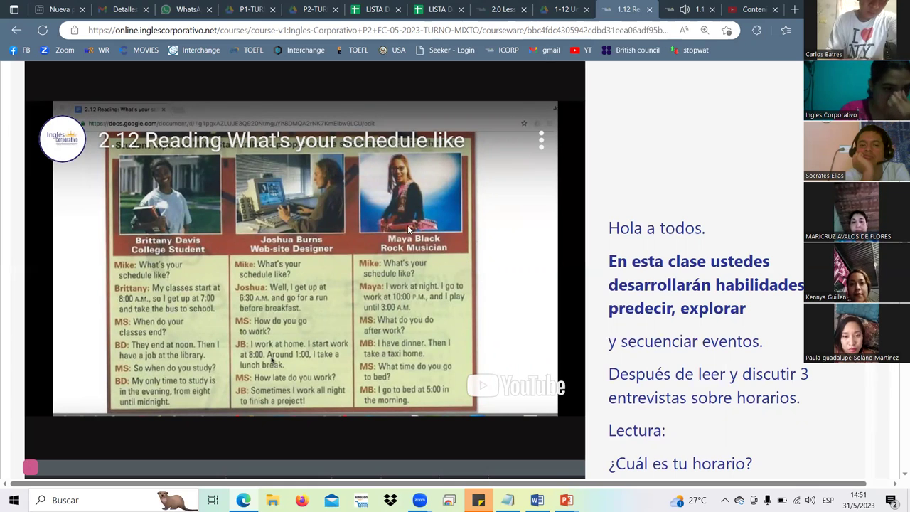
pyautogui.scroll(-1, 563, 413)
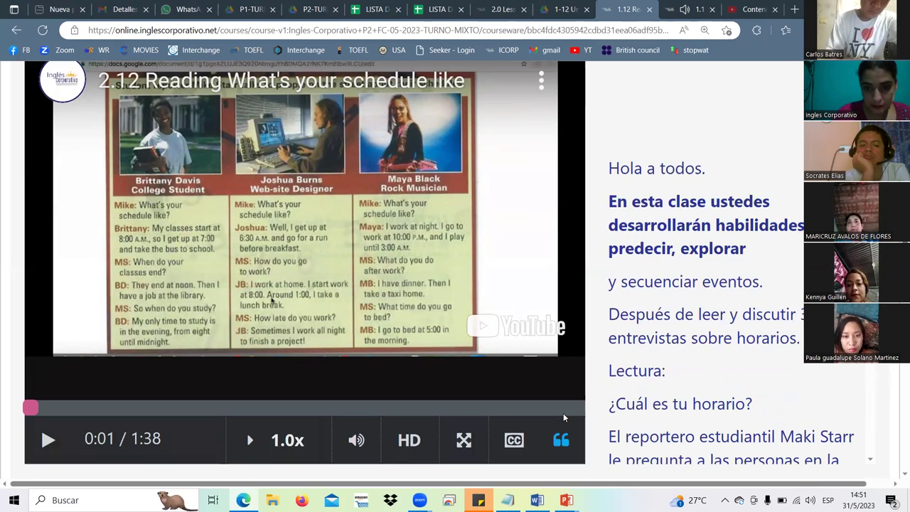
pyautogui.click(463, 440)
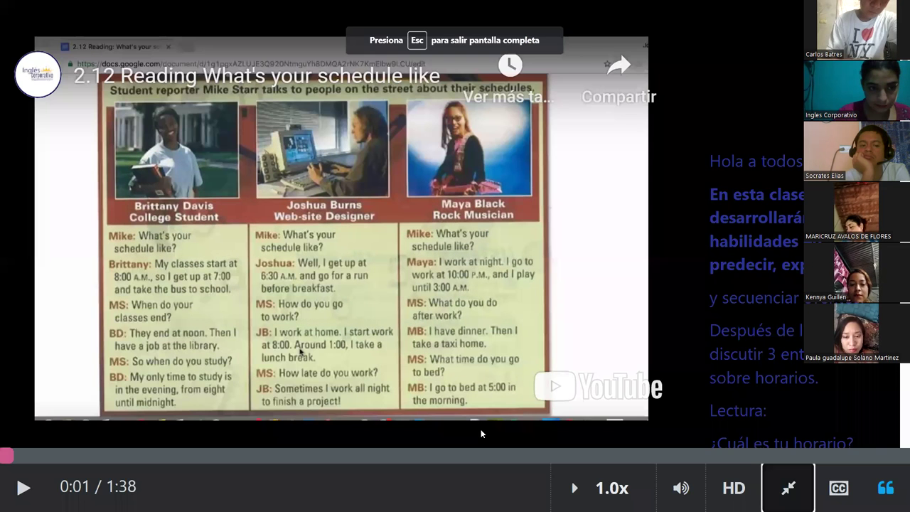